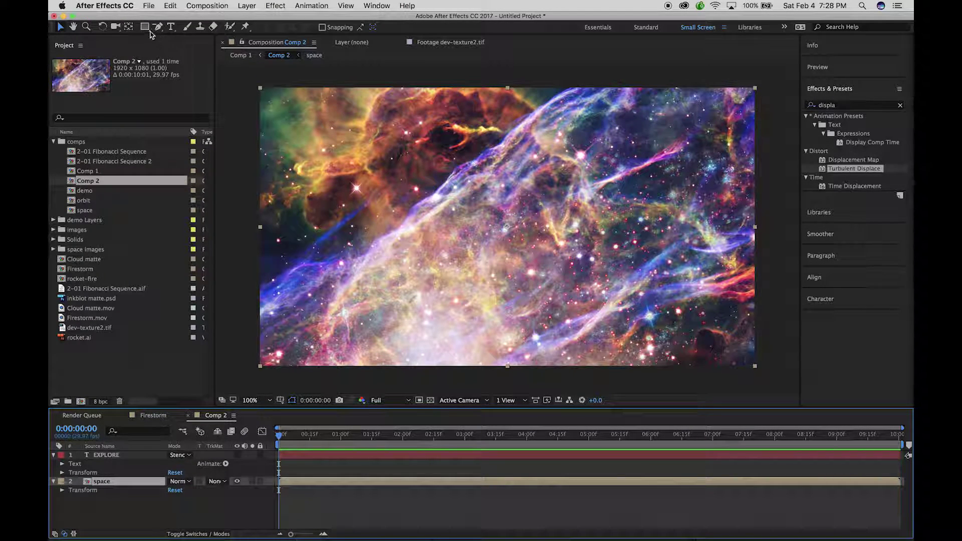
- Draw a square rectangle mask on the left half of the space layer and reveal all of its mask properties
mouse_move(159, 31)
left_mouse_down()
mouse_move(187, 33)
mouse_move(145, 28)
mouse_move(165, 37)
mouse_move(175, 72)
mouse_move(178, 27)
left_mouse_up()
left_click(361, 170)
left_click_drag(361, 170, 462, 284)
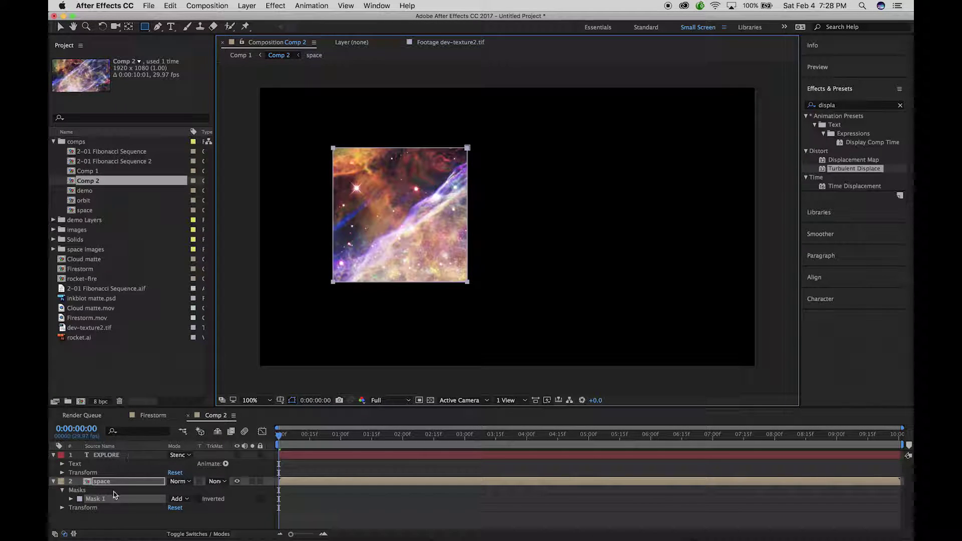
left_click(71, 499)
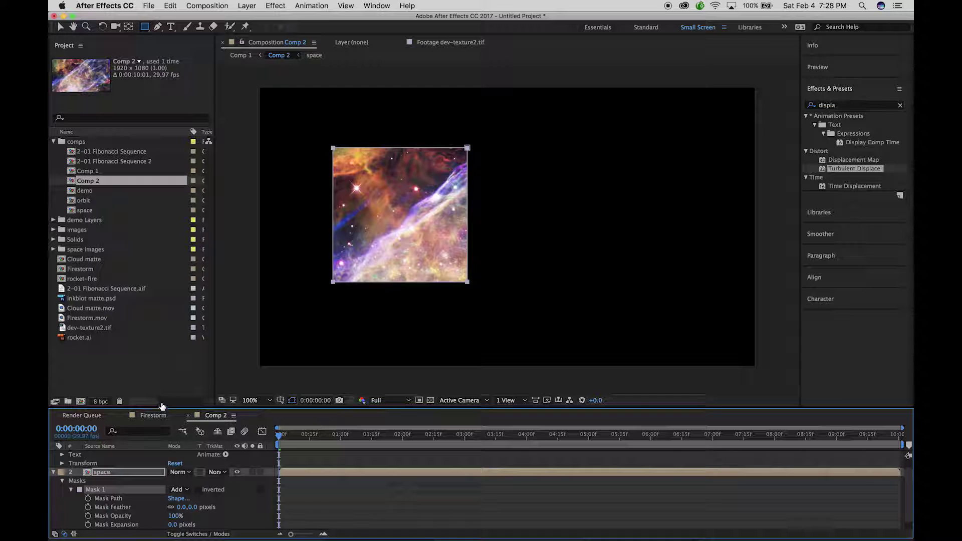
left_click_drag(169, 408, 179, 296)
key("comma")
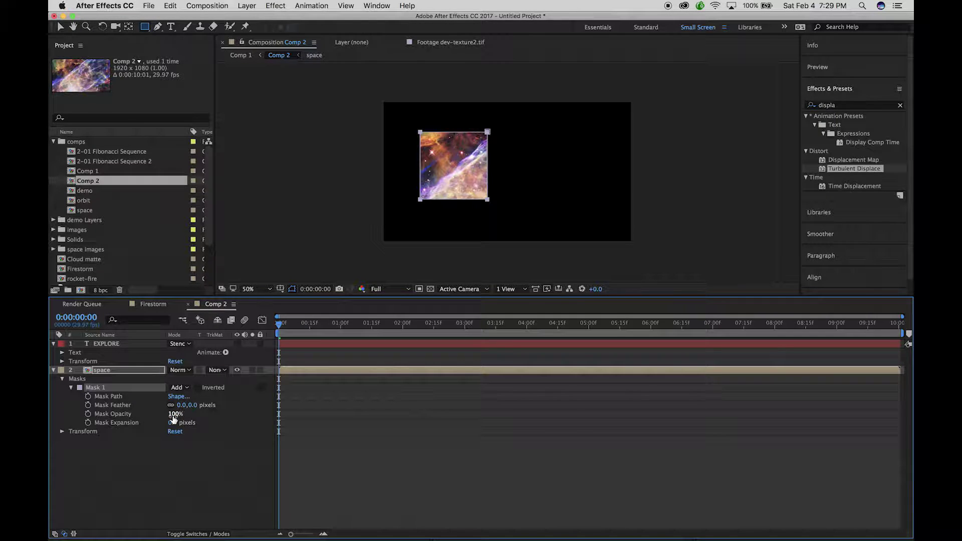
- Try adjusting the mask's opacity and the space layer's Transform opacity and position
left_click_drag(175, 414, 284, 399)
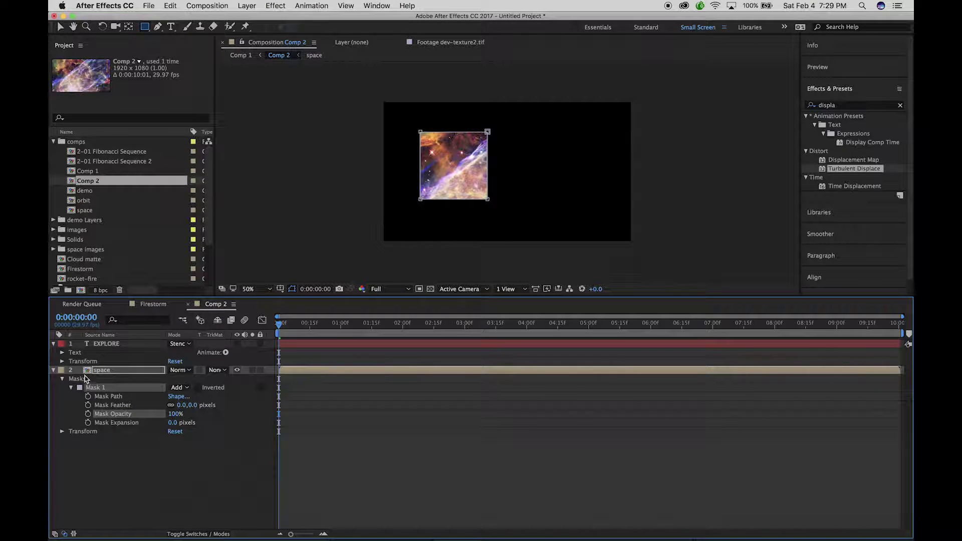
left_click(62, 432)
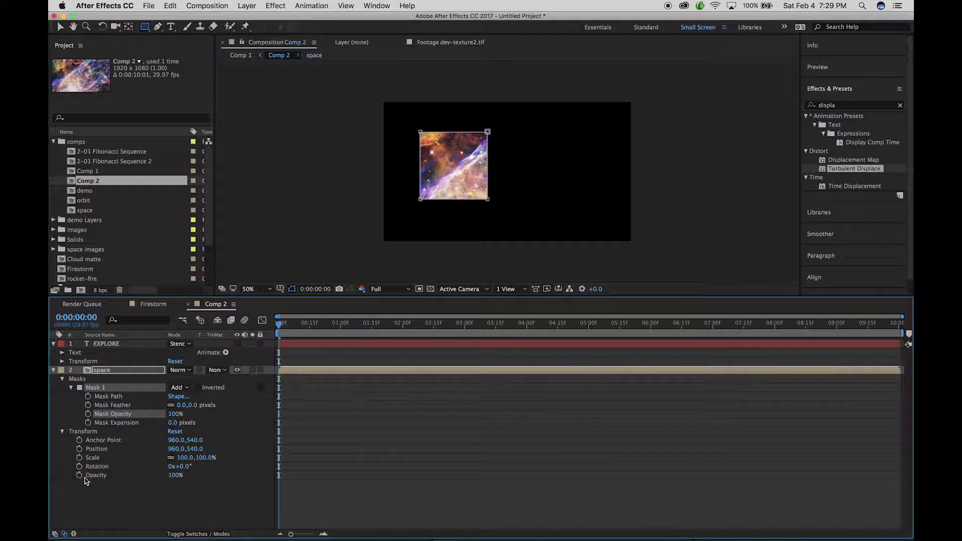
left_click_drag(174, 477, 252, 471)
left_click_drag(194, 449, 239, 450)
key("super+z")
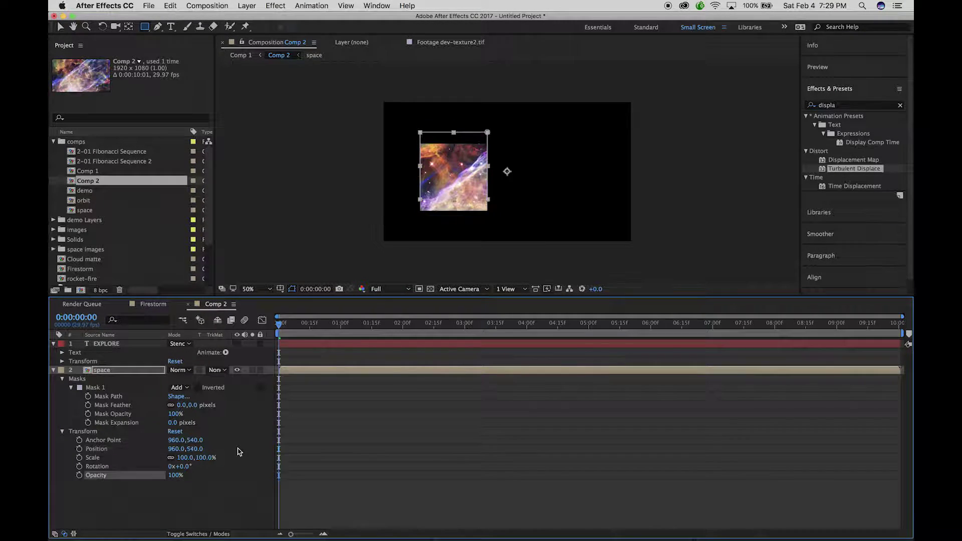
left_click(62, 432)
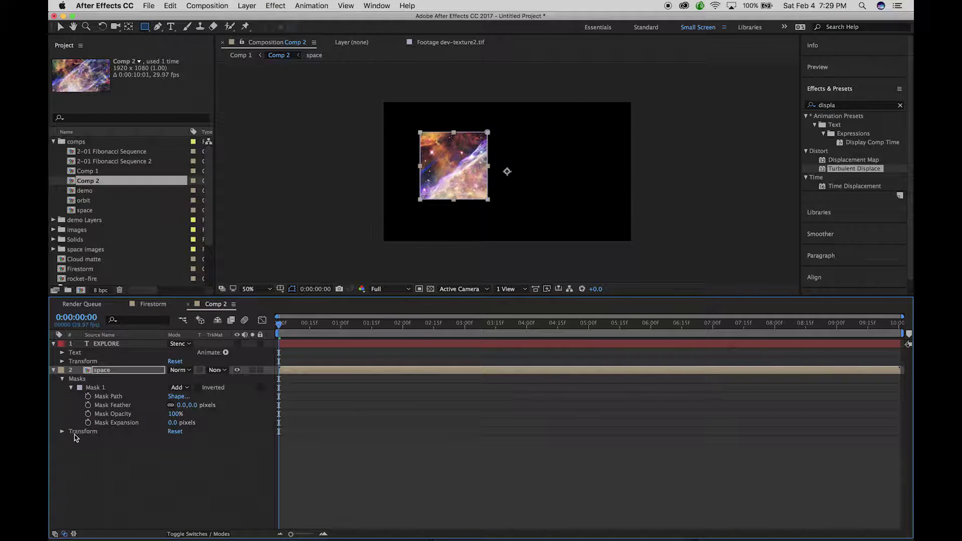
- Start keyframing the Mask Path of Mask 1 on the space layer at 0:00:00:00
left_click(95, 388)
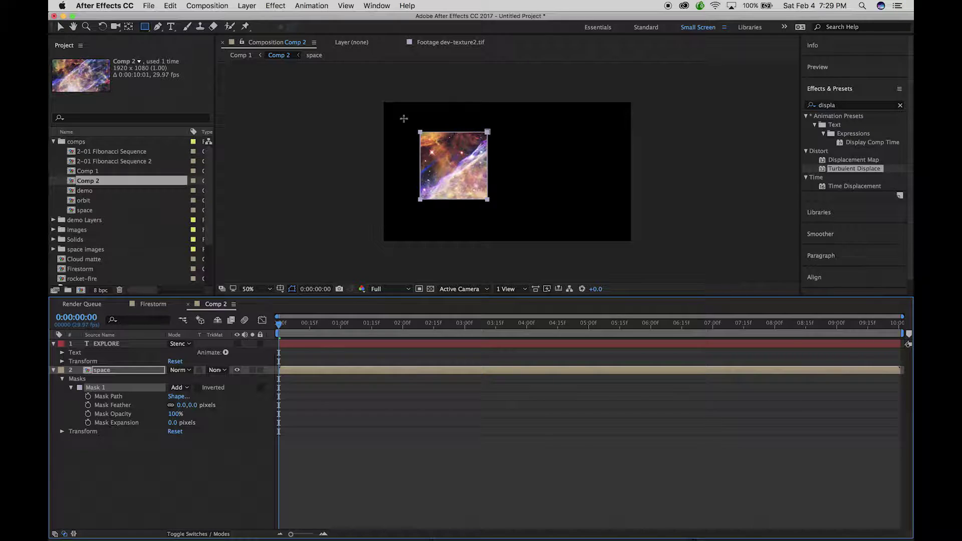
left_click(62, 27)
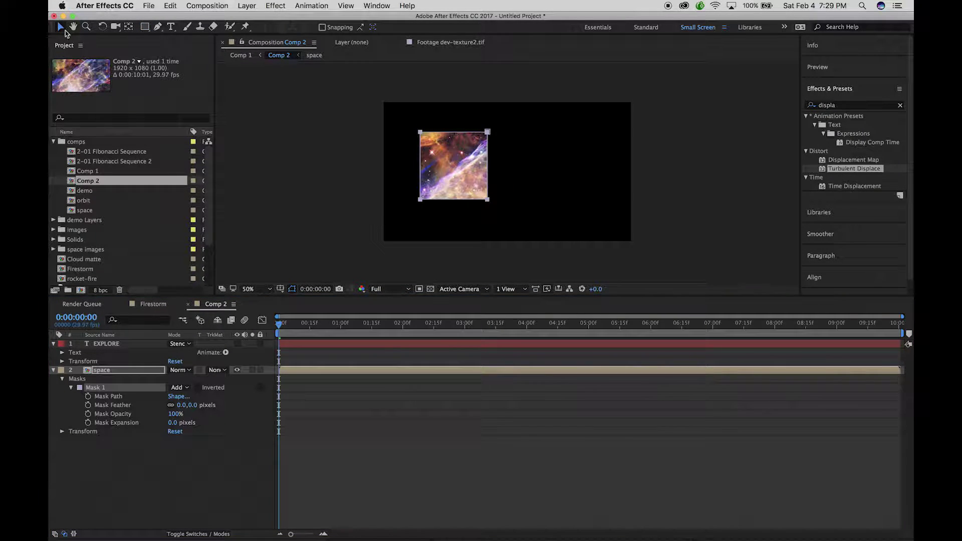
left_click(88, 397)
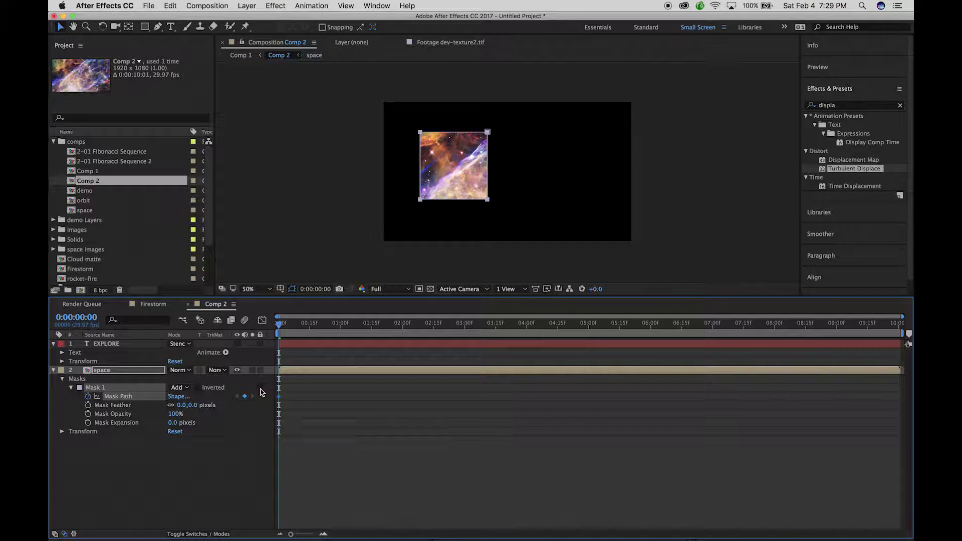
- At 0:00:01:25, stretch the mask's right edge past the right side of the composition to add a second Mask Path keyframe
left_click(488, 133)
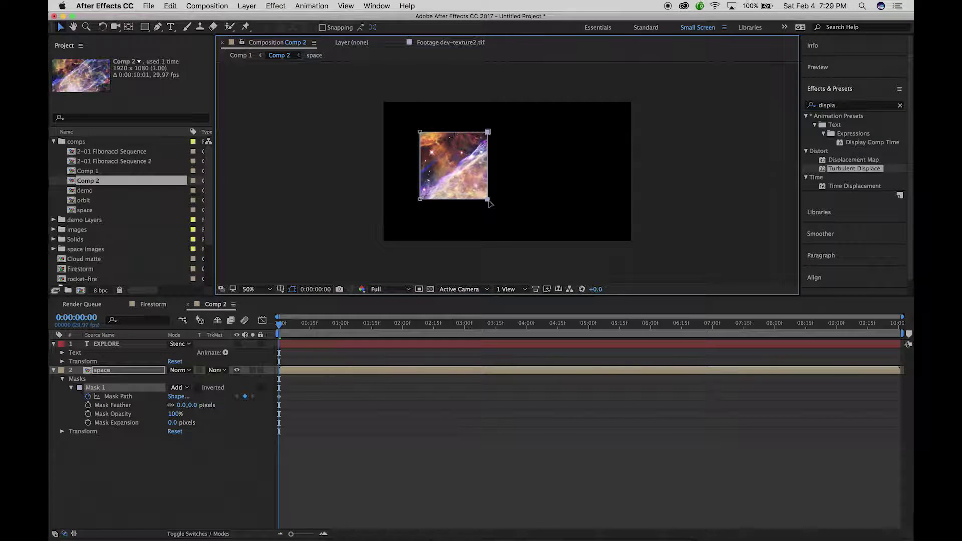
left_click_drag(281, 324, 392, 325)
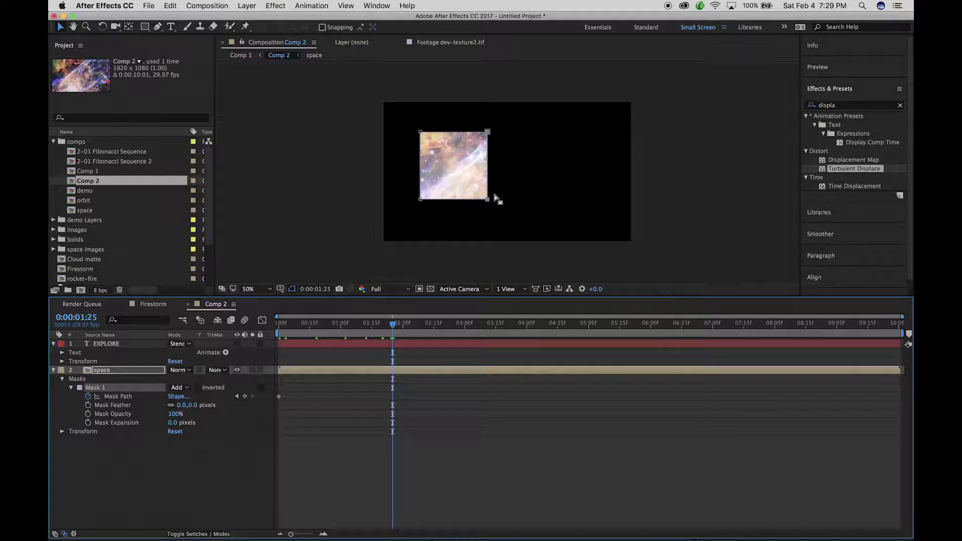
left_click_drag(487, 200, 657, 202)
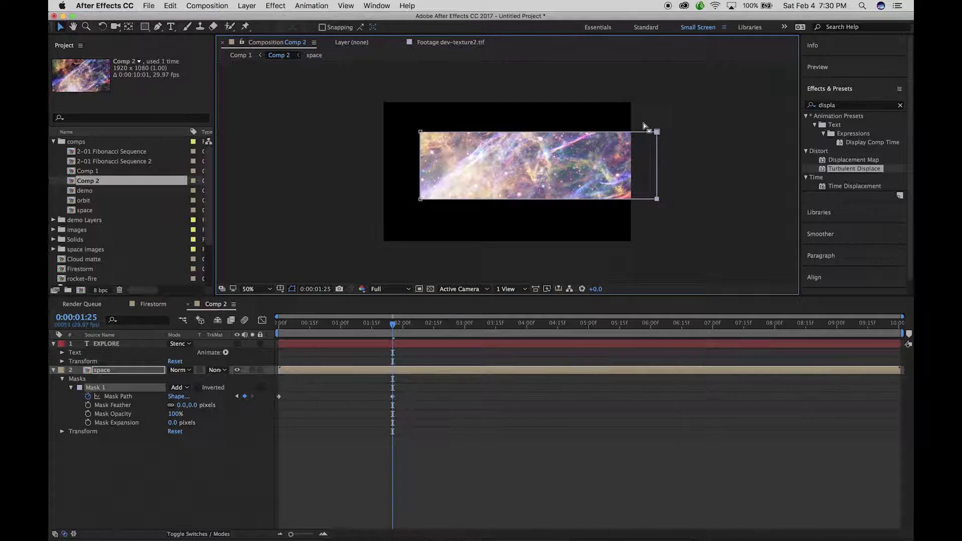
- Preview the mask path animation from the beginning, then return to 0:00:00:00
key("Home")
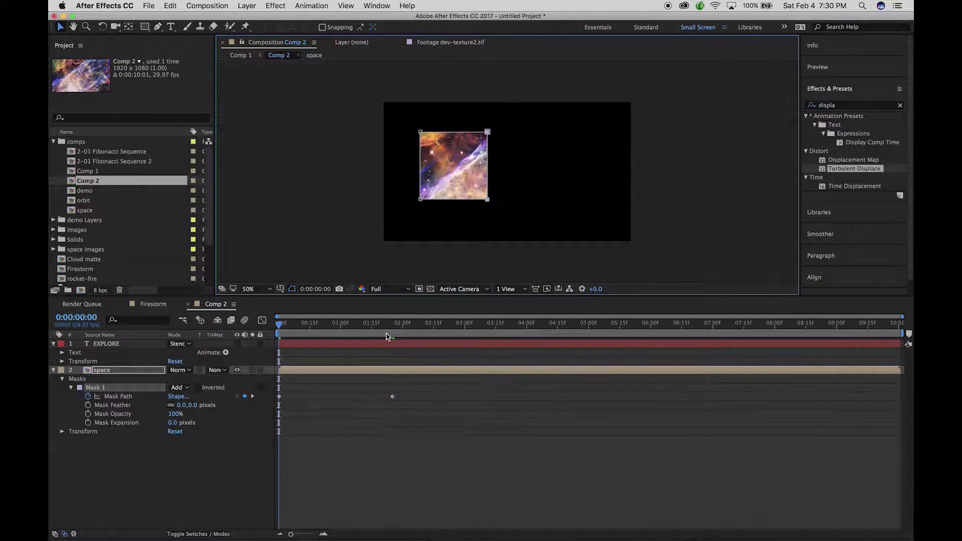
left_click(279, 397)
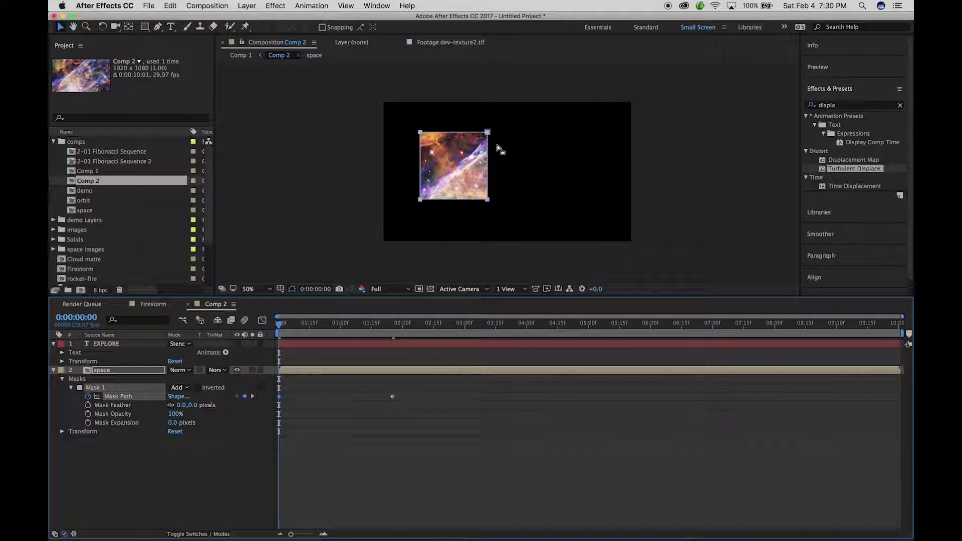
key("space")
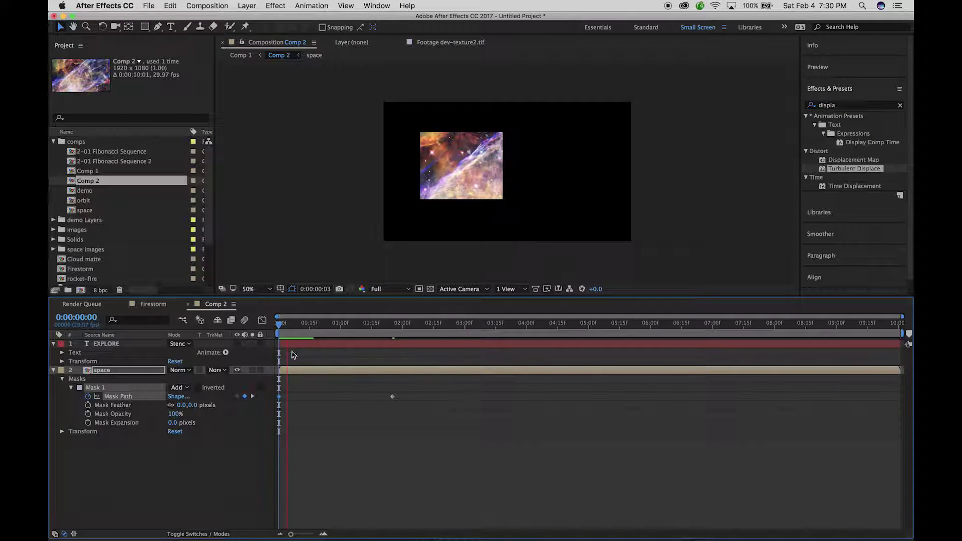
key("space")
left_click_drag(408, 323, 247, 320)
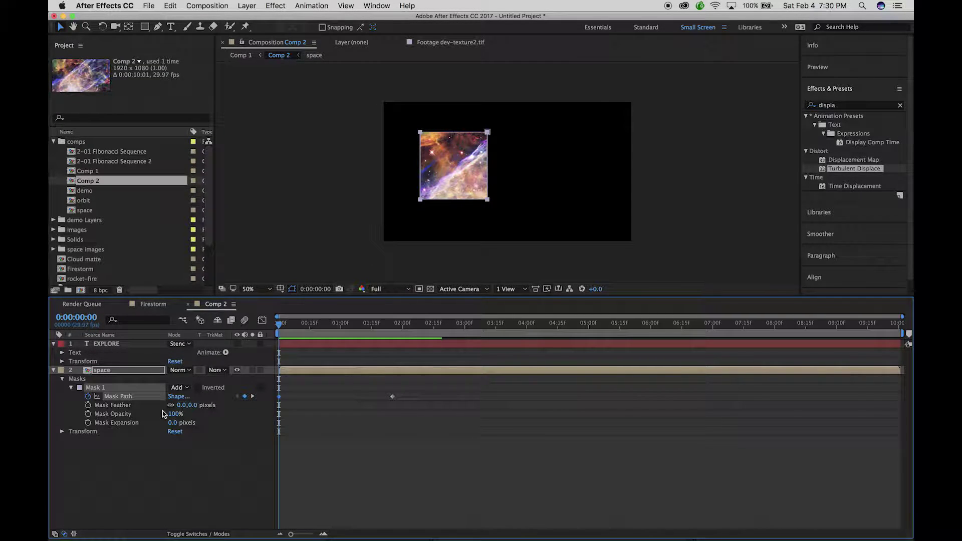
- Try an equal horizontal and vertical feather of 137 pixels on Mask 1
key("period")
key("period")
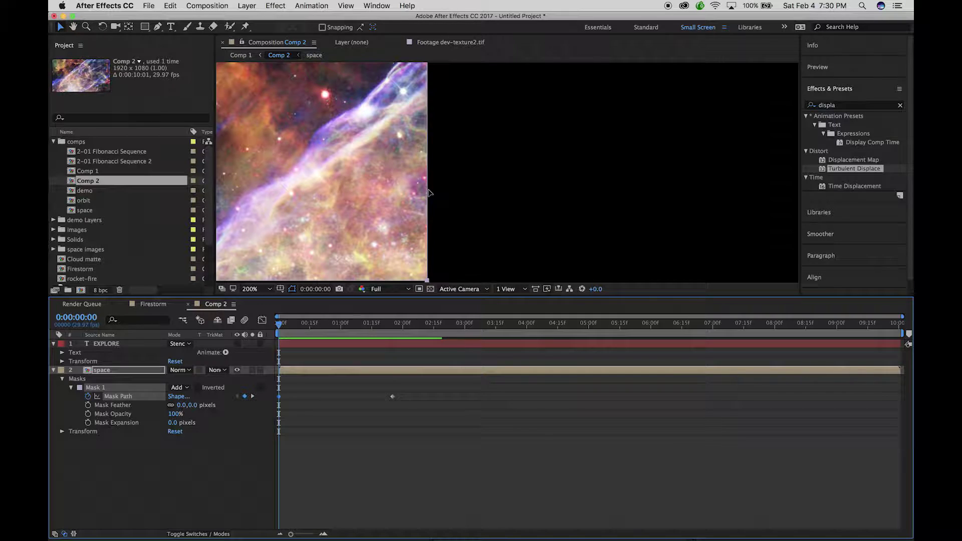
key("comma")
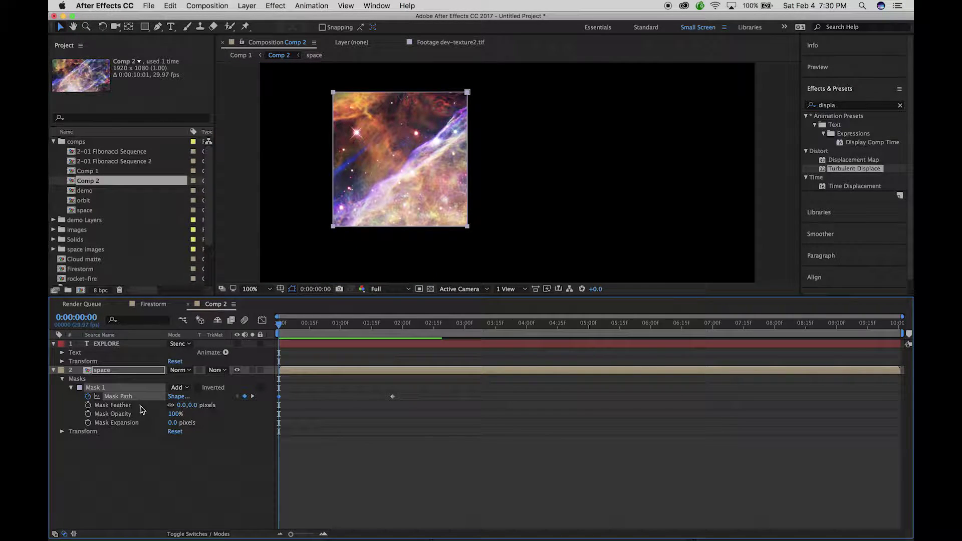
left_click(99, 407)
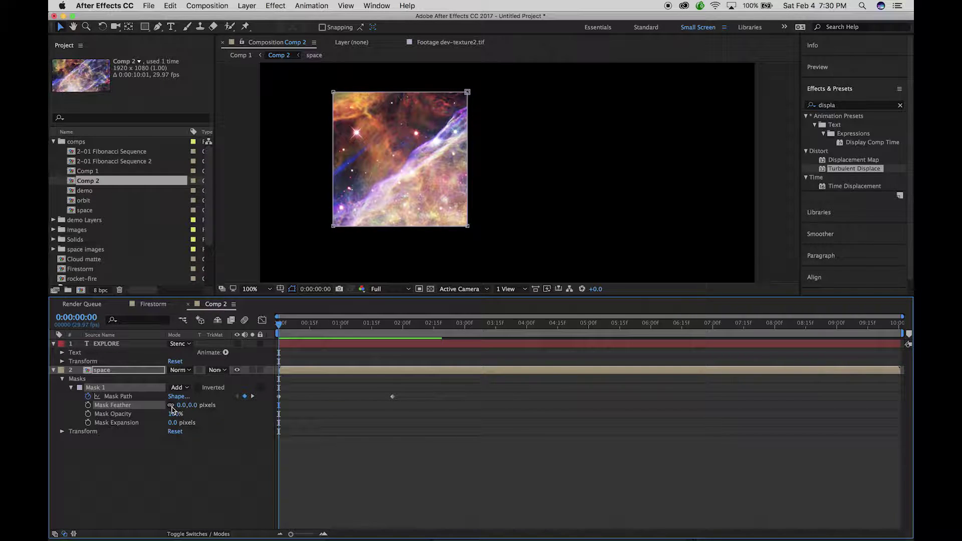
left_click_drag(192, 407, 251, 377)
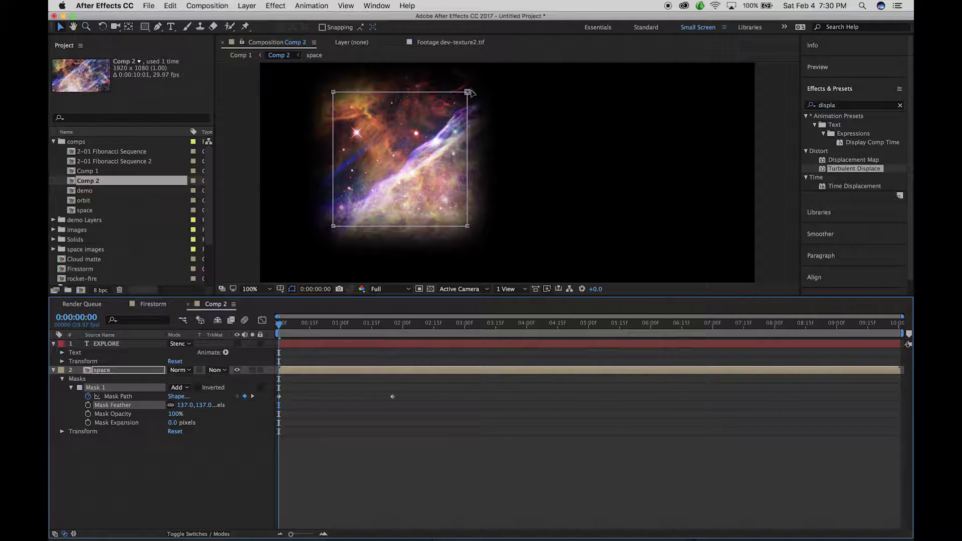
key("super+z")
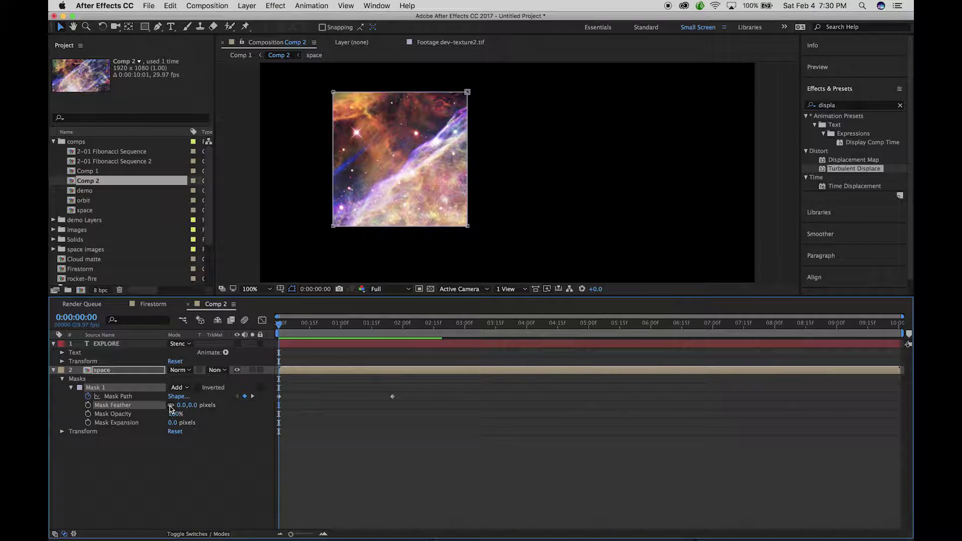
- Try a vertical-only feather of 194 pixels on Mask 1
left_click_drag(192, 406, 228, 407)
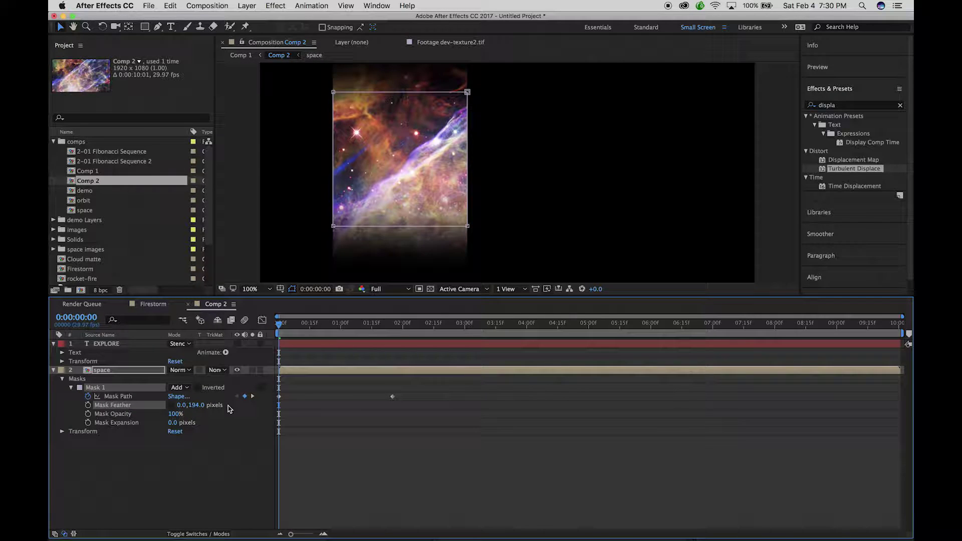
key("super+z")
key("super+z")
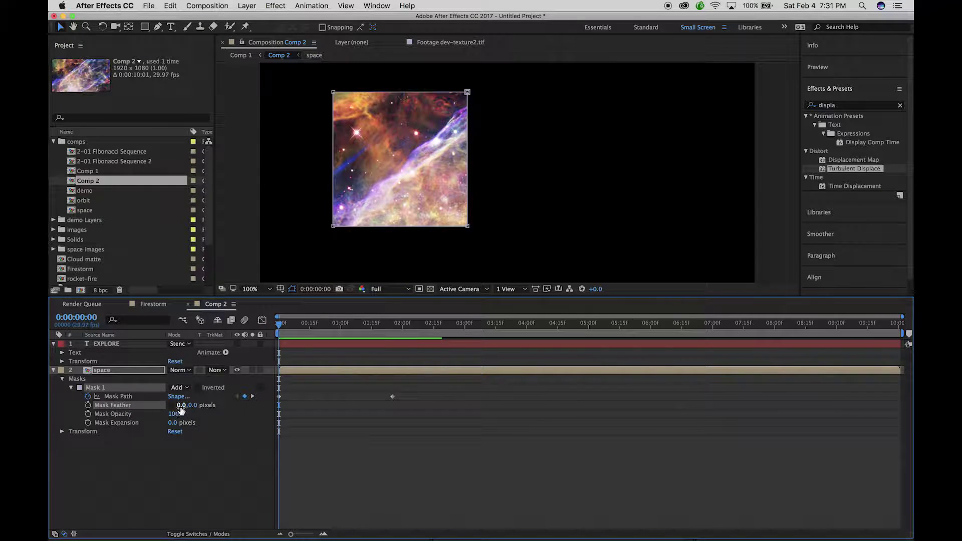
- Feather Mask 1 in the horizontal direction only, by 298 pixels
left_click_drag(181, 407, 307, 402)
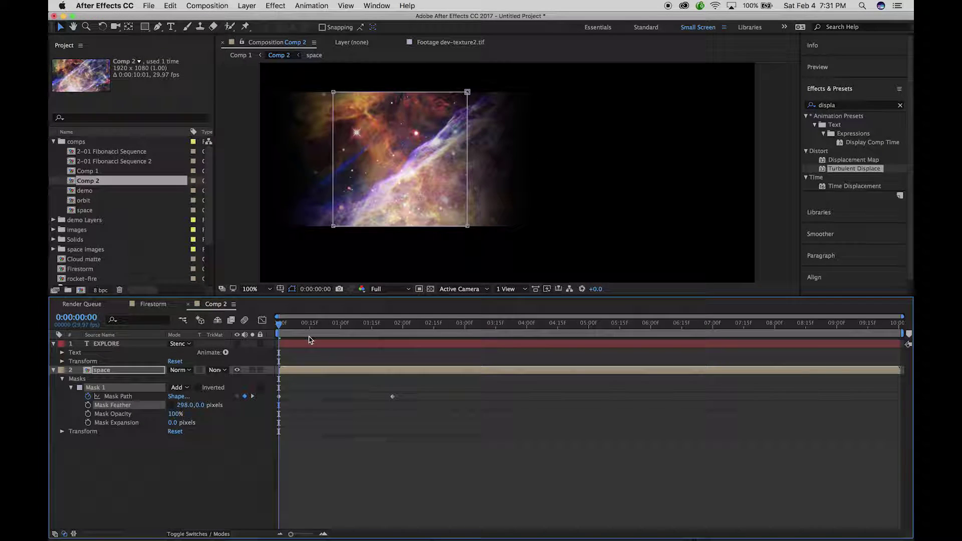
left_click(282, 396)
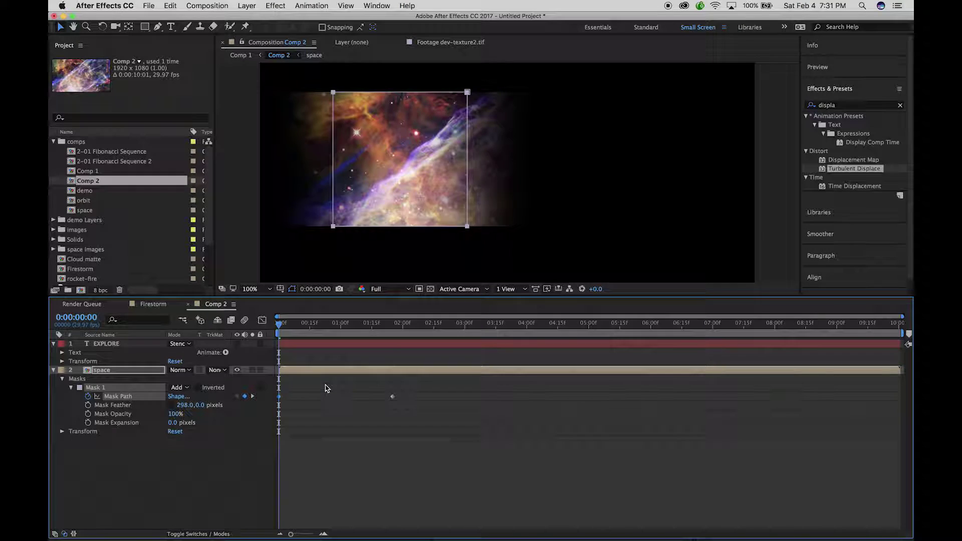
key("k")
key("u")
key("k")
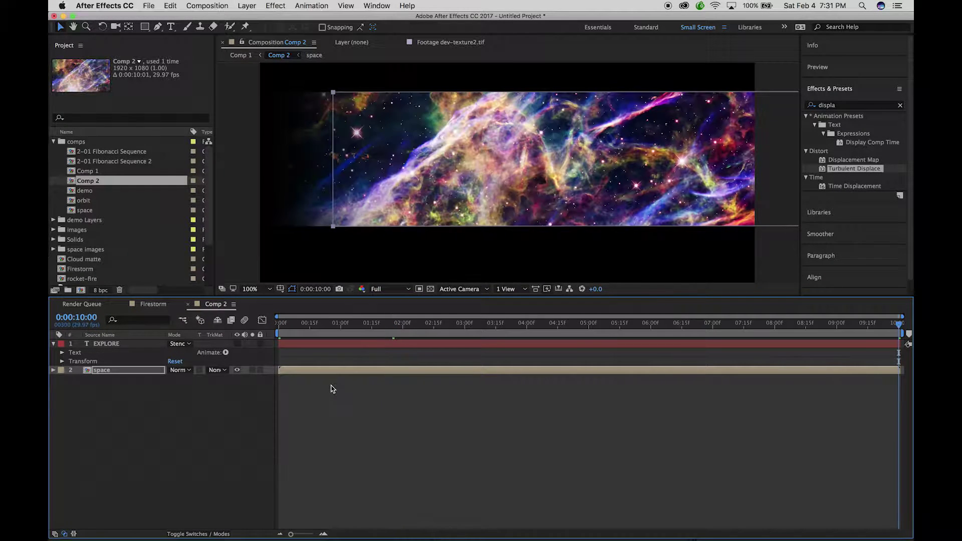
left_click(54, 370)
left_click(62, 379)
left_click(70, 388)
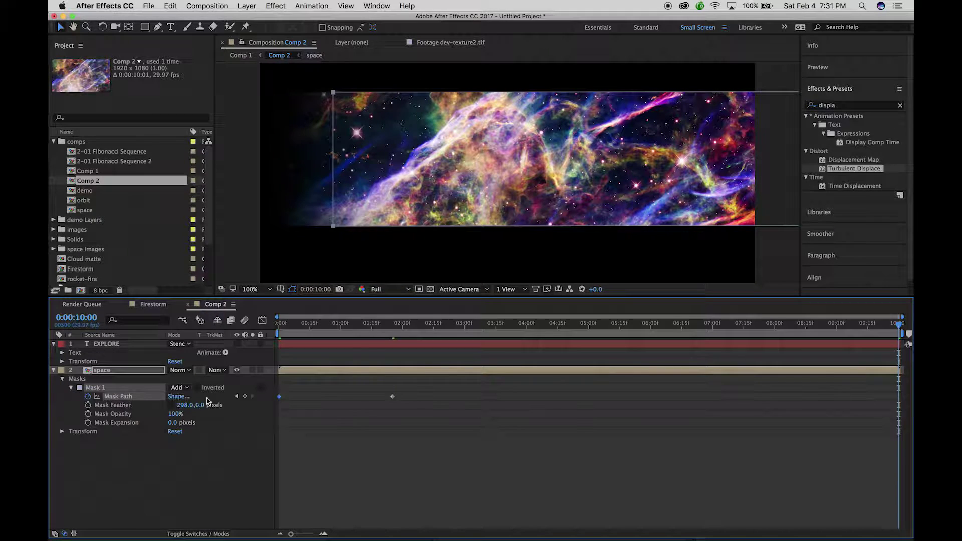
- At 0:00:00:00, move the mask's two left corner points beyond the left side of the composition
key("Home")
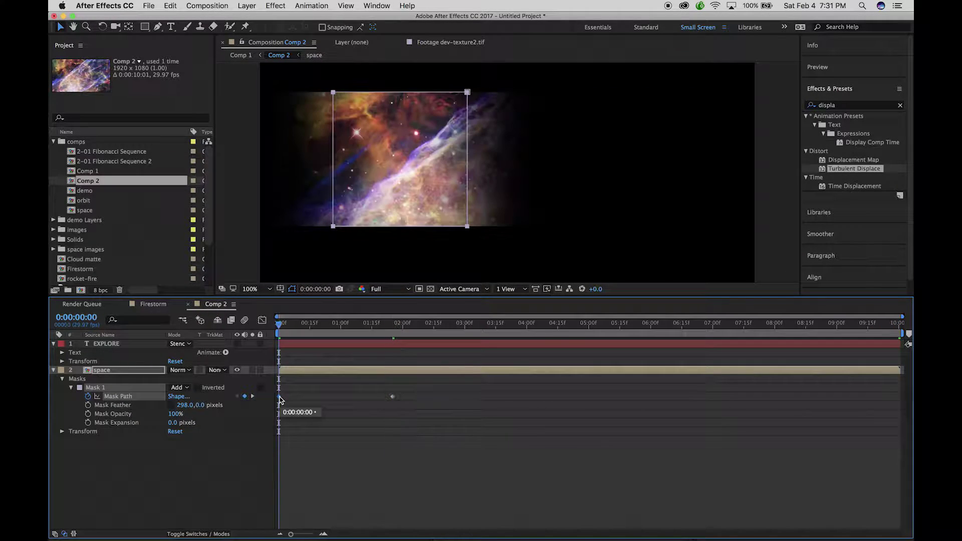
key("comma")
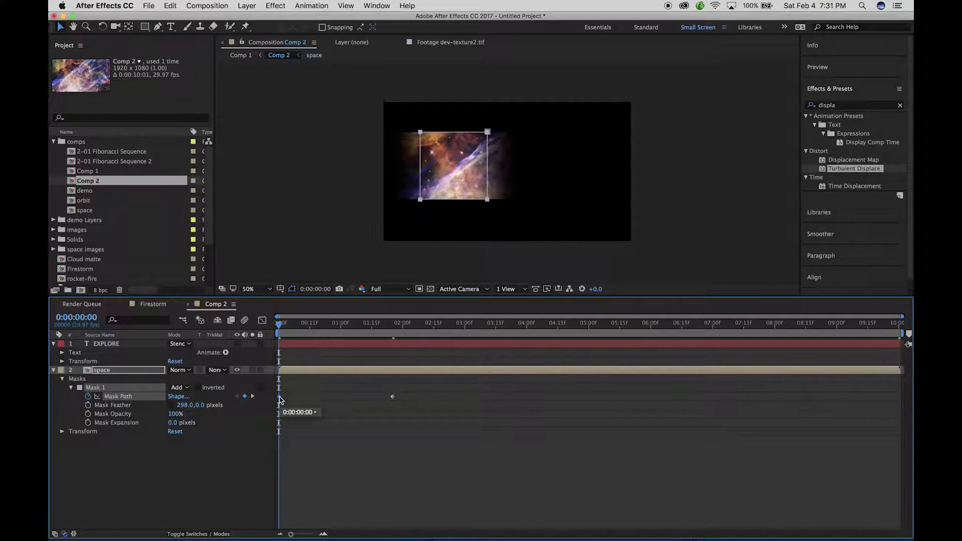
left_click(420, 200)
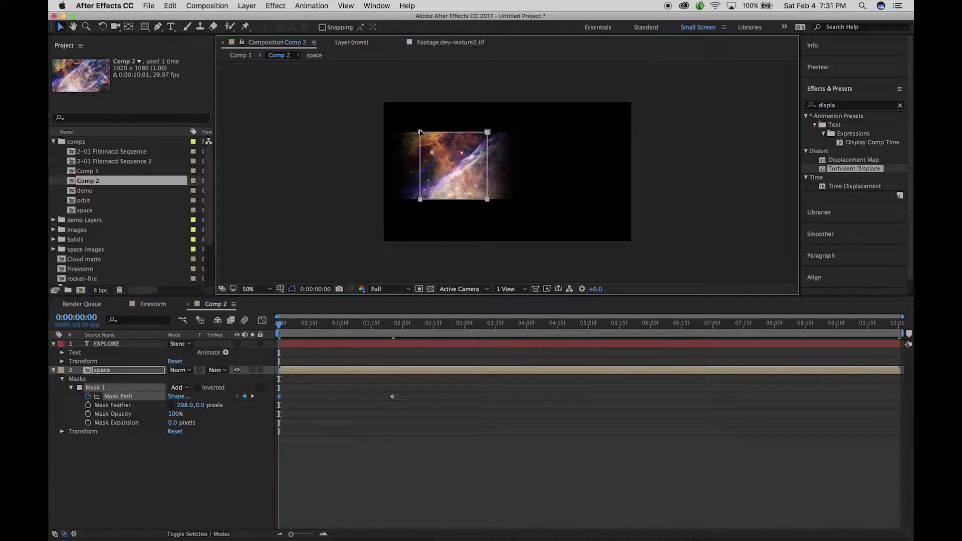
left_click_drag(419, 132, 404, 132)
key("super+z")
left_click(438, 117)
left_click(419, 199, "shift")
left_click_drag(419, 199, 367, 199)
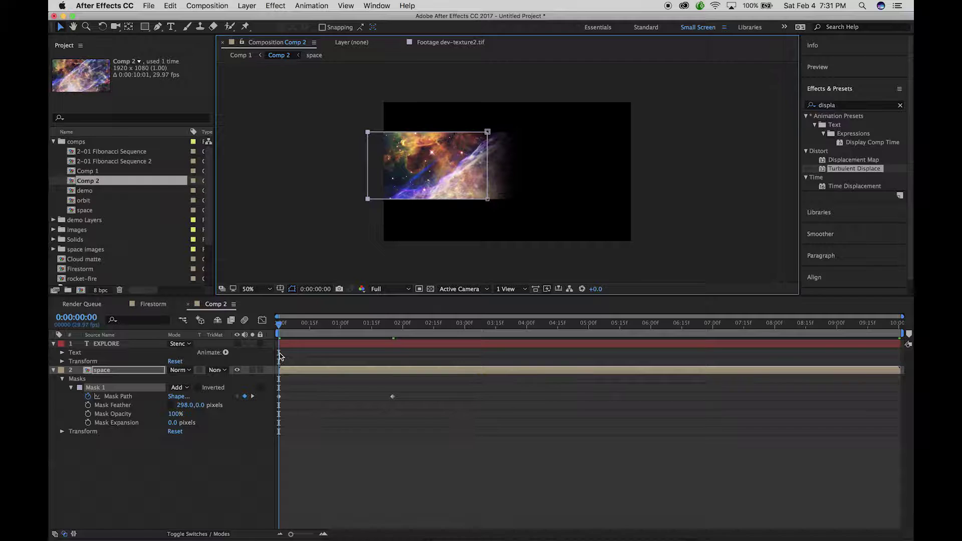
- At the 0:00:01:25 keyframe, move the mask's two left corner points beyond the composition's left side as well
left_click_drag(280, 327, 349, 324)
key("k")
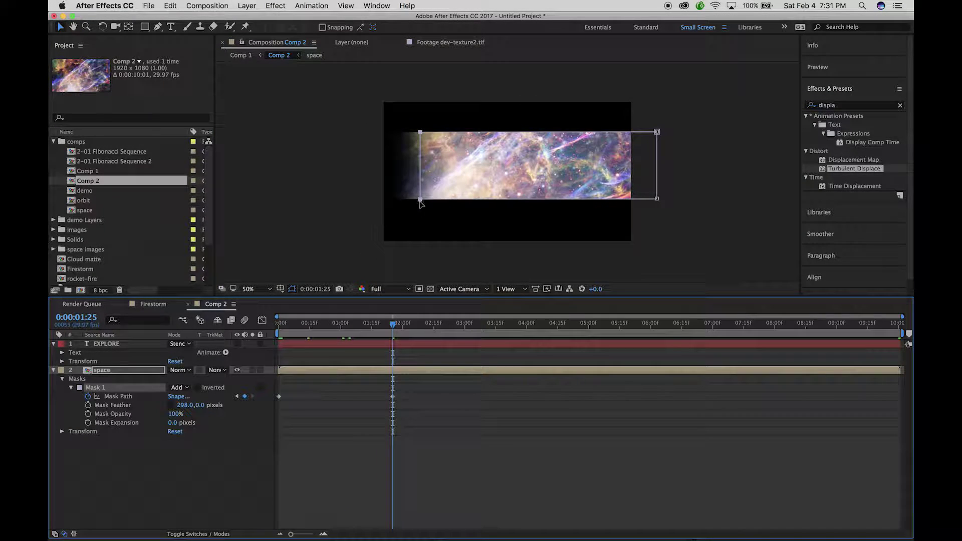
left_click(333, 167)
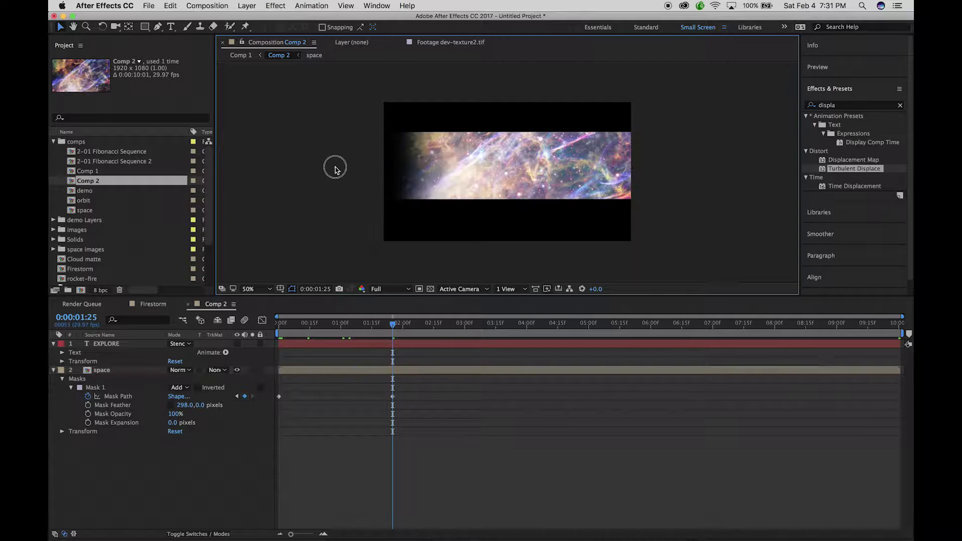
left_click(427, 139)
left_click(420, 134)
left_click_drag(419, 200, 368, 199)
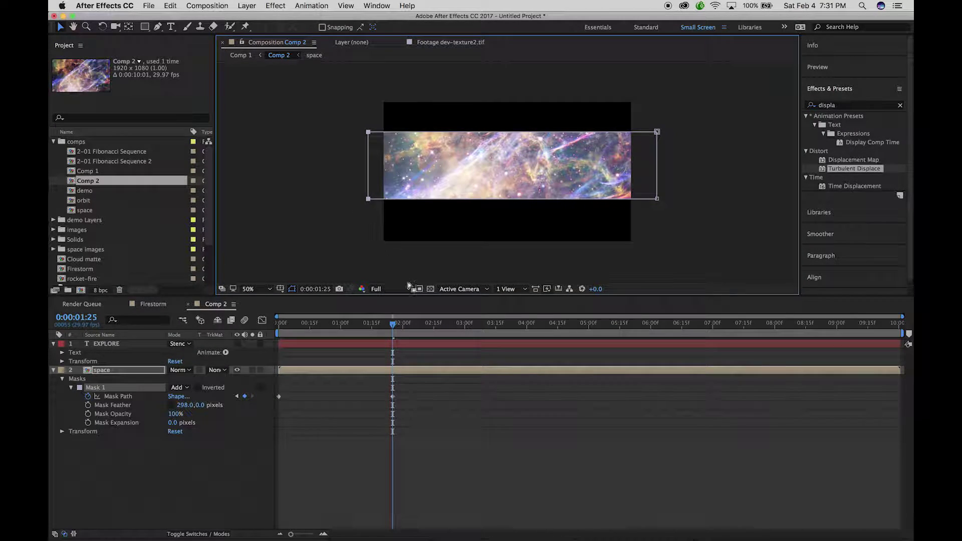
- At 0:00:00:00, move the mask's two right corner points beyond the composition's left side, leaving a narrow mask strip
left_click_drag(392, 323, 216, 328)
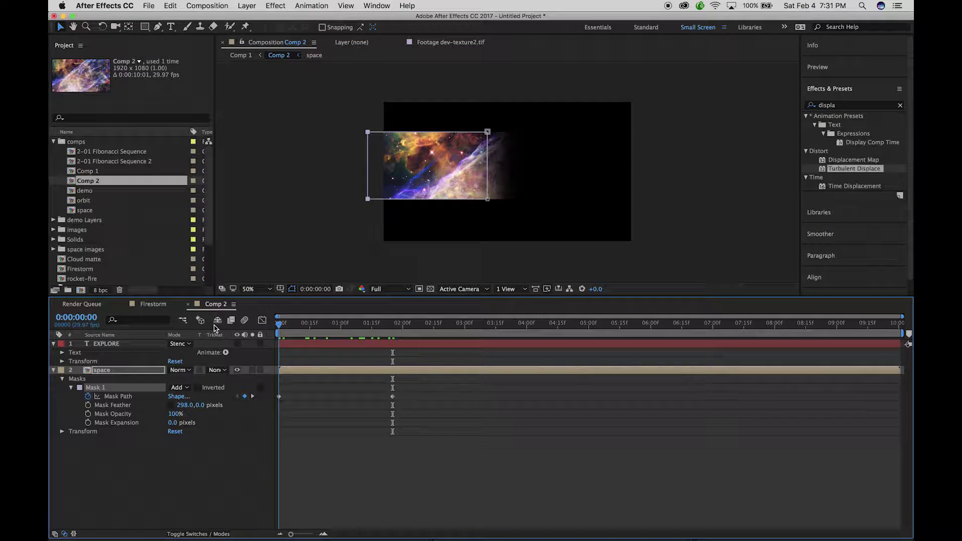
left_click(488, 200)
left_click_drag(489, 201, 381, 201)
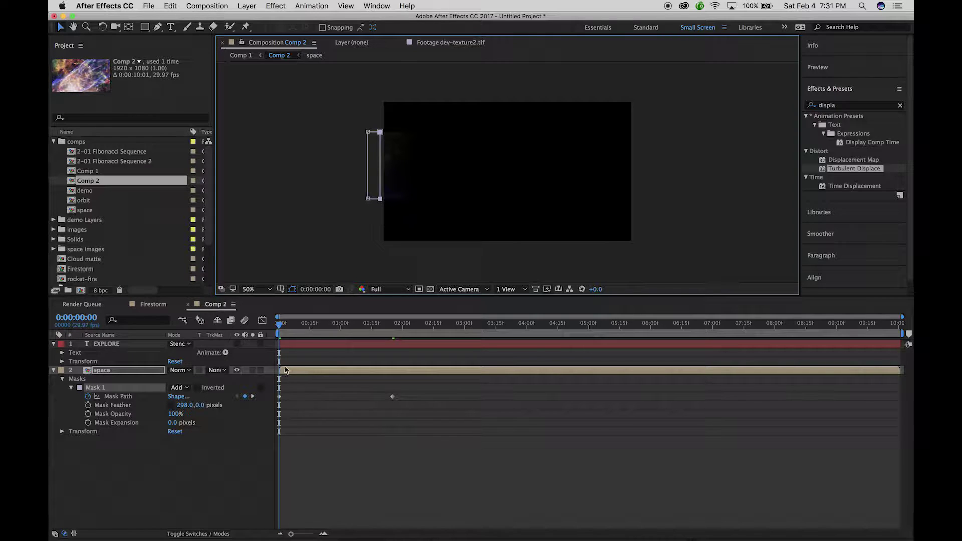
- Preview the mask wipe from 0:00:00:00 and scrub through it to 0:00:00:24
left_click(279, 326)
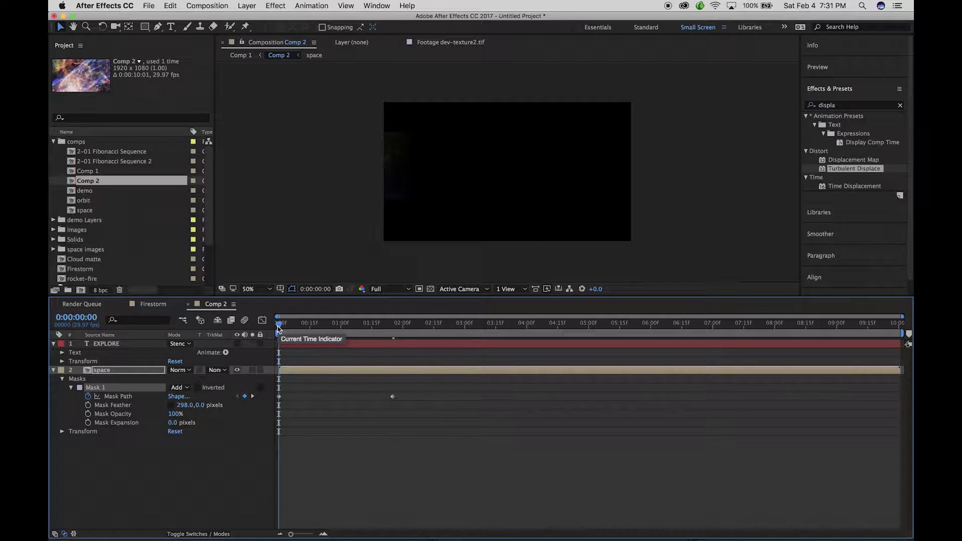
key("space")
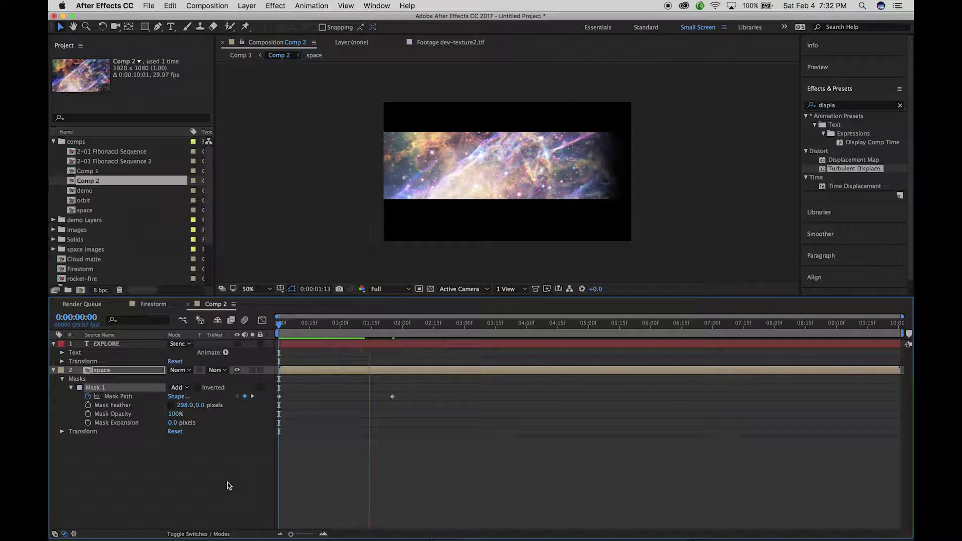
key("space")
left_click(392, 397)
left_click_drag(392, 329, 237, 334)
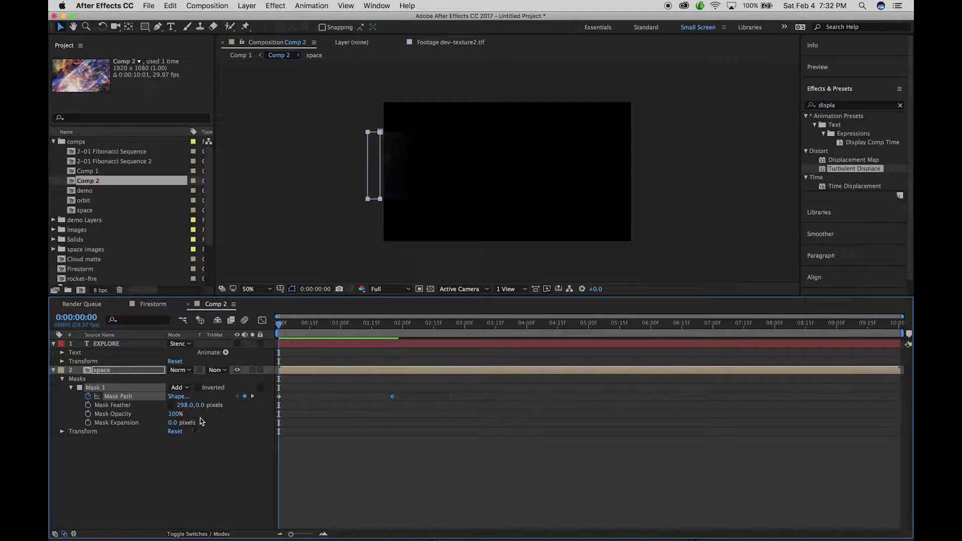
left_click_drag(280, 323, 224, 332)
left_click_drag(279, 325, 328, 325)
- Draw a small star-shaped second mask on the space layer, in the black area to the right of the nebula image
left_click(70, 388)
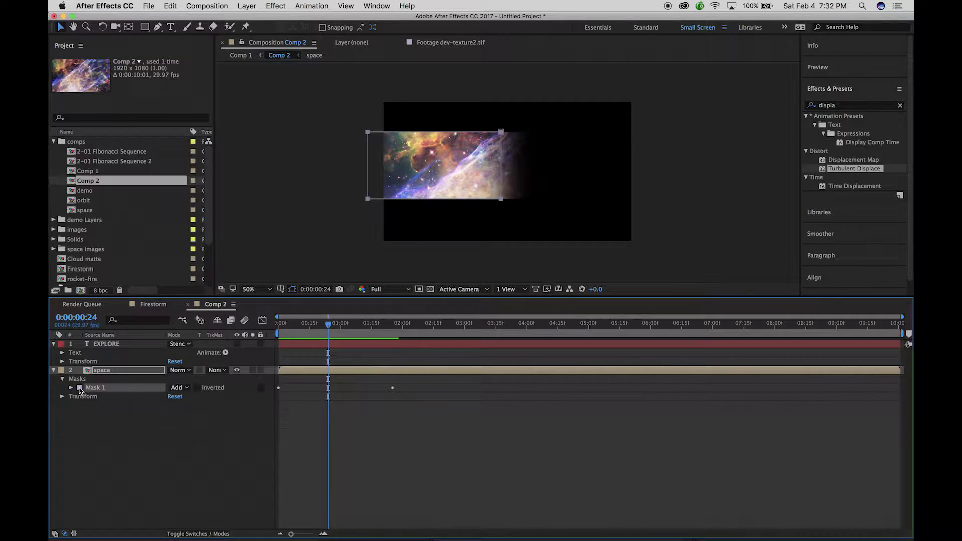
left_click(78, 379)
left_click(86, 428)
left_click(86, 370)
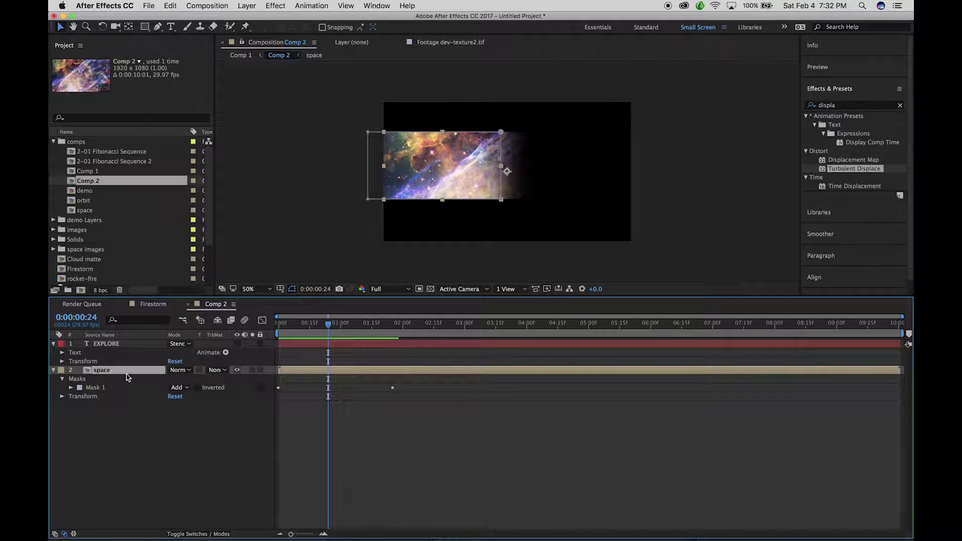
left_click(145, 27)
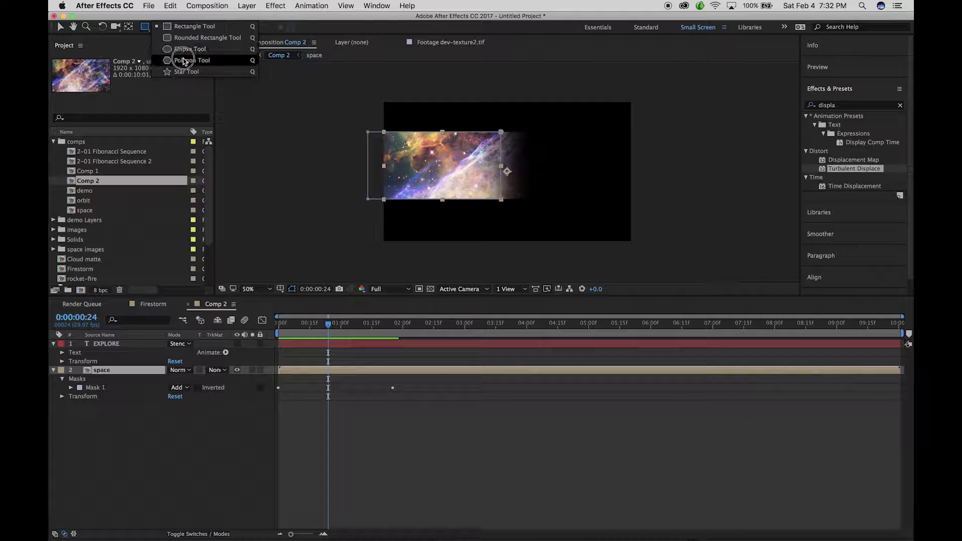
left_click(186, 72)
mouse_move(570, 145)
left_mouse_down()
mouse_move(588, 167)
mouse_move(584, 157)
left_mouse_up()
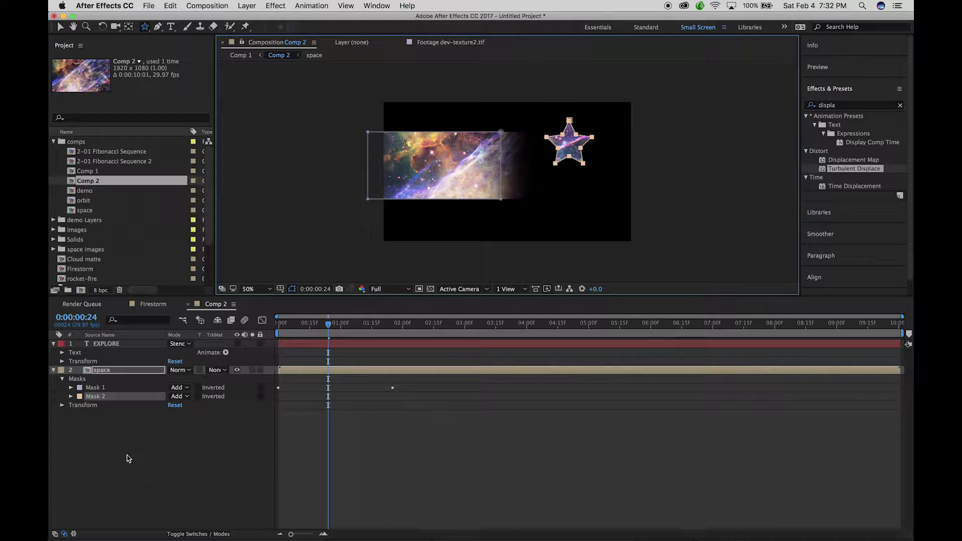
- Show the star mask's properties, select that mask and check both masks back at 0:00:00:00
left_click(132, 459)
left_click(71, 397)
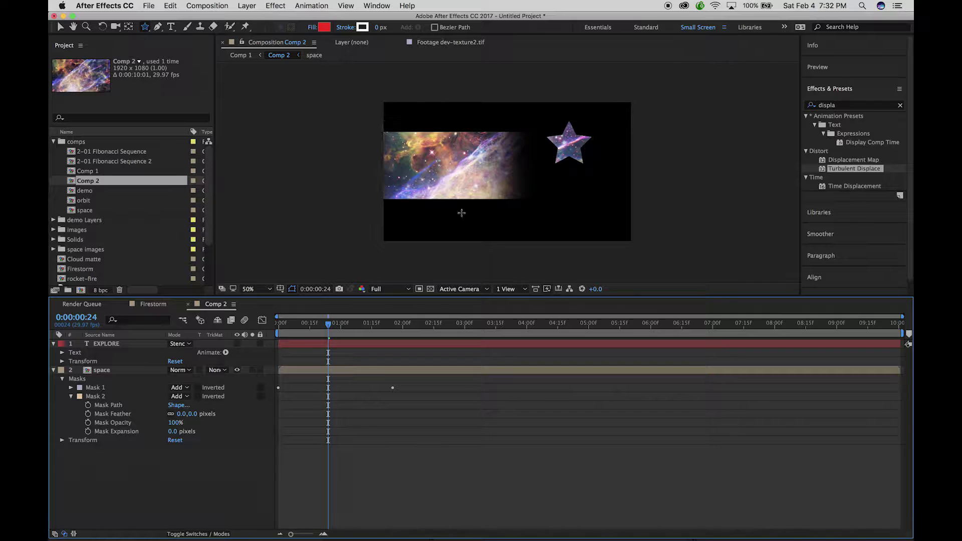
left_click(574, 151)
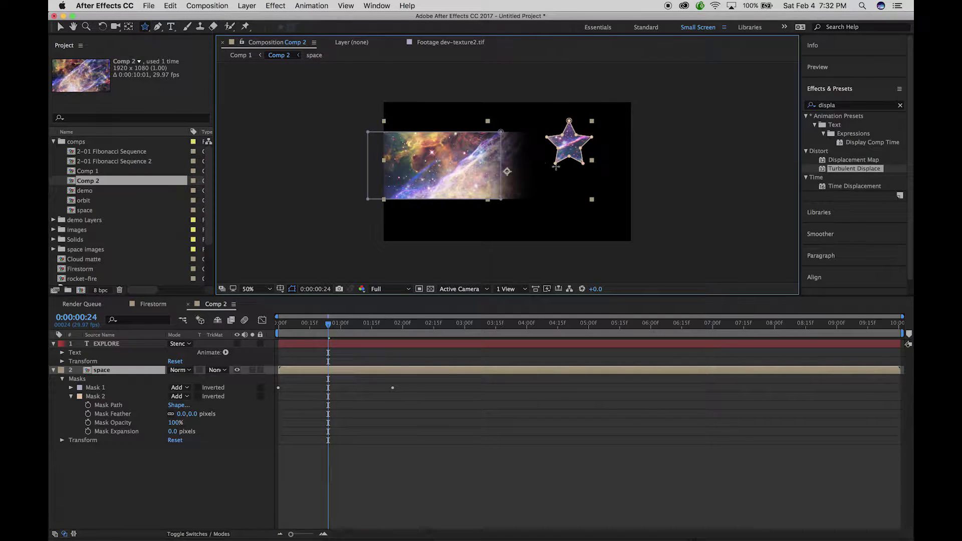
left_click(92, 397)
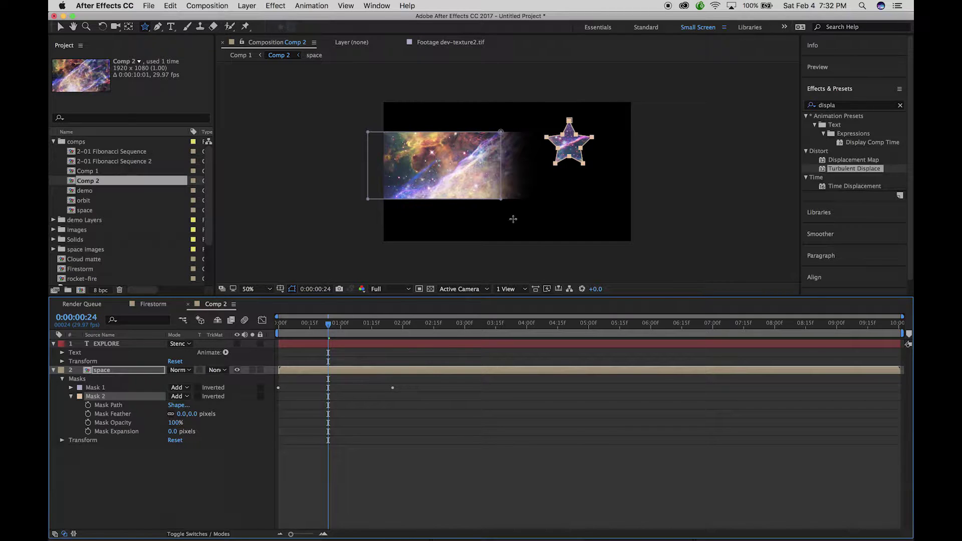
left_click_drag(324, 328, 218, 295)
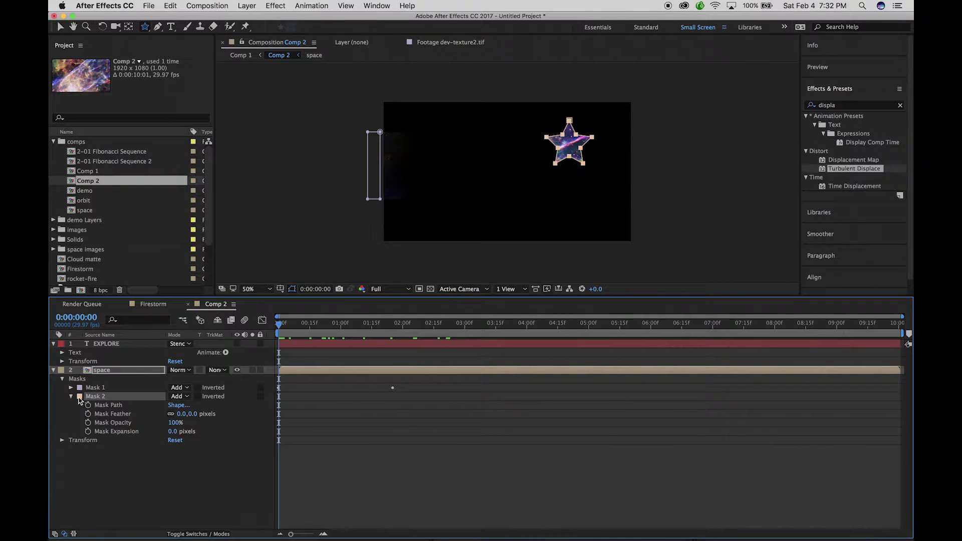
- Delete the star-shaped Mask 2 from the space layer
left_click(87, 469)
left_click(94, 396)
key("Delete")
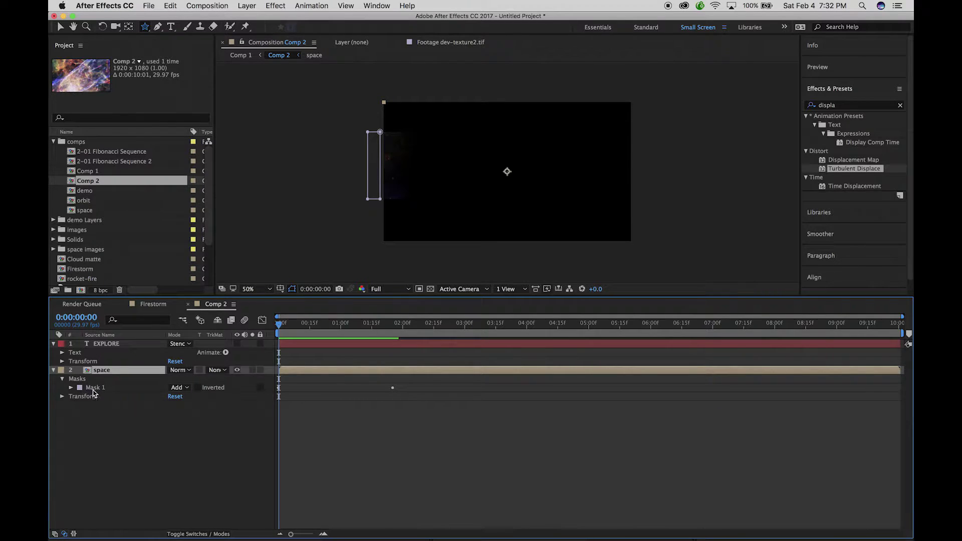
- Scrub between 0:00:00:00 and 0:00:00:22 to review the feathered wipe on the space layer
mouse_move(288, 323)
left_mouse_down()
mouse_move(356, 325)
mouse_move(302, 329)
left_mouse_up()
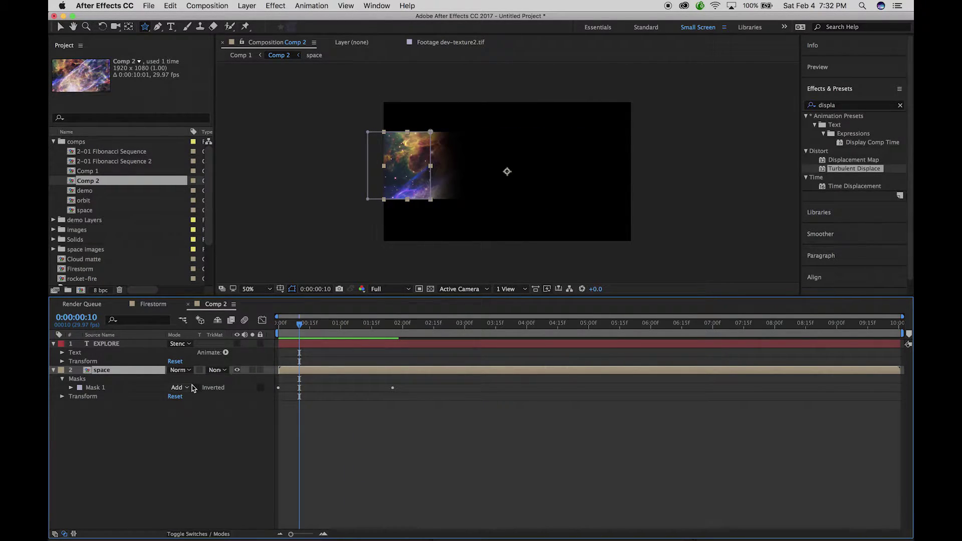
left_click_drag(297, 326, 279, 325)
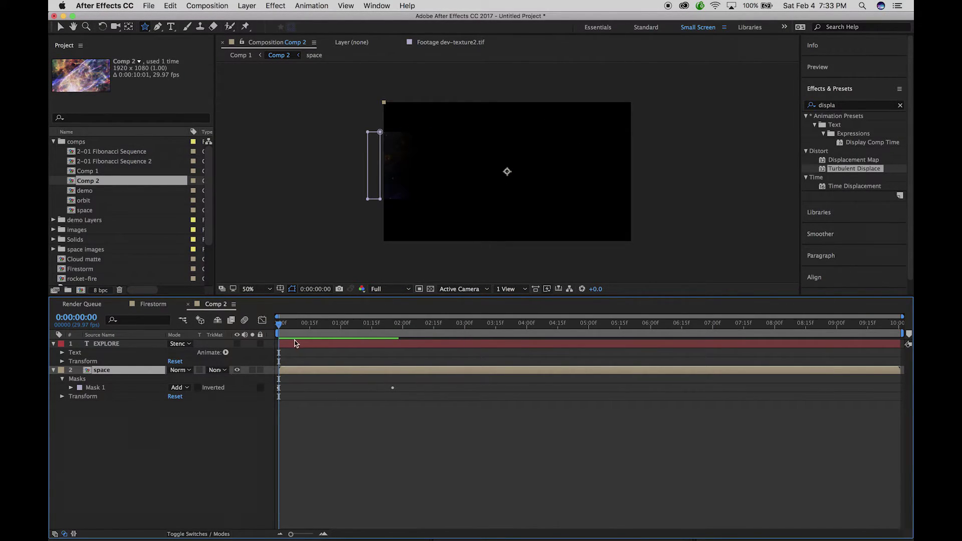
left_click_drag(279, 325, 325, 325)
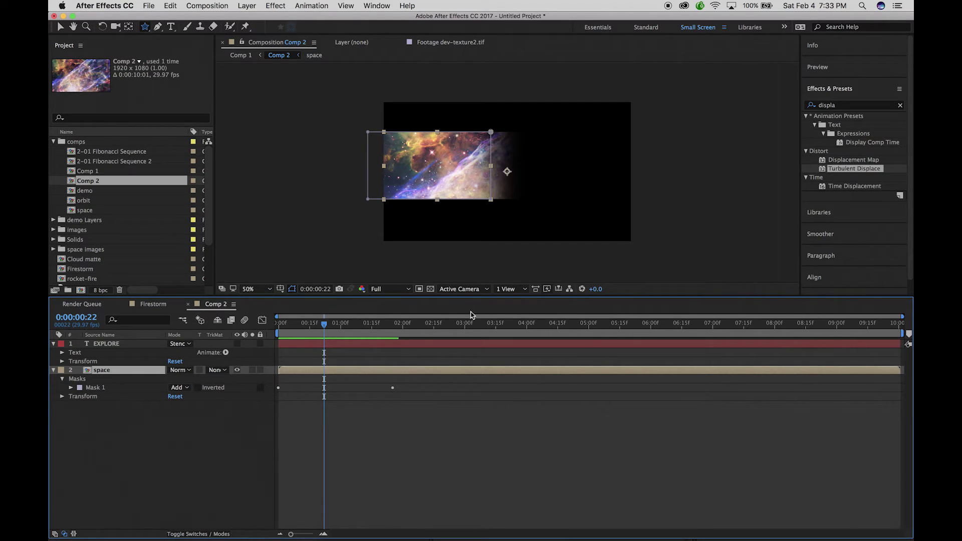